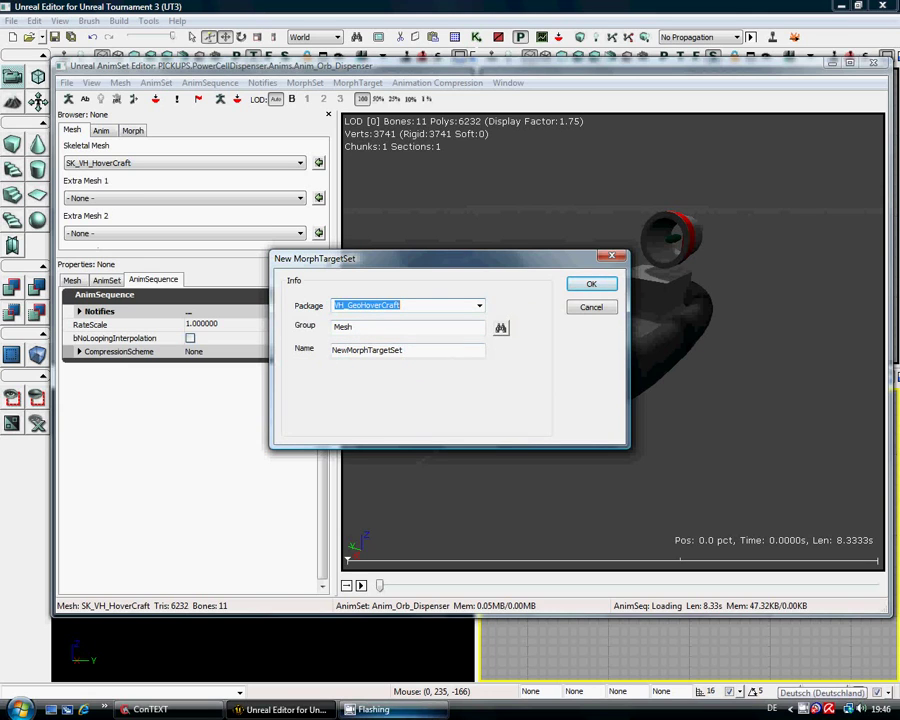
Switch to ConTEXT and copy the text VH_HoverCraft from the SK_VH_HoverCraft entry in hovercraft_list.txt
{"action": "key", "text": "alt+Tab"}
{"action": "right_click", "coordinate": [71, 288]}
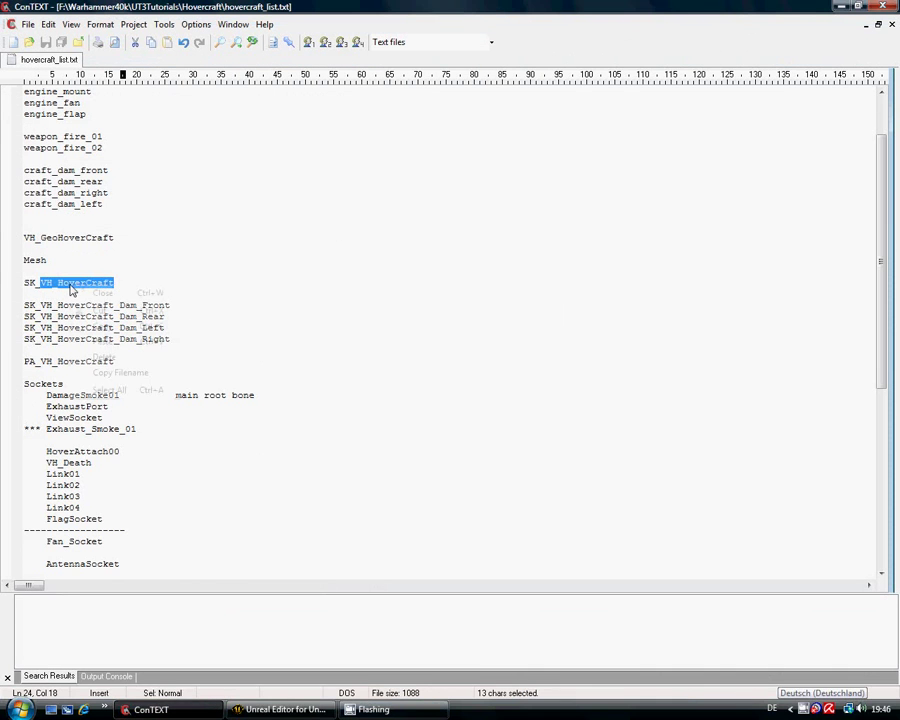
{"action": "left_click", "coordinate": [101, 326]}
Switch back to Unreal Editor and name the new MorphTargetSet MTS_VH_HoverCraft, using the copied text after the MTS_ prefix
{"action": "left_click", "coordinate": [314, 709]}
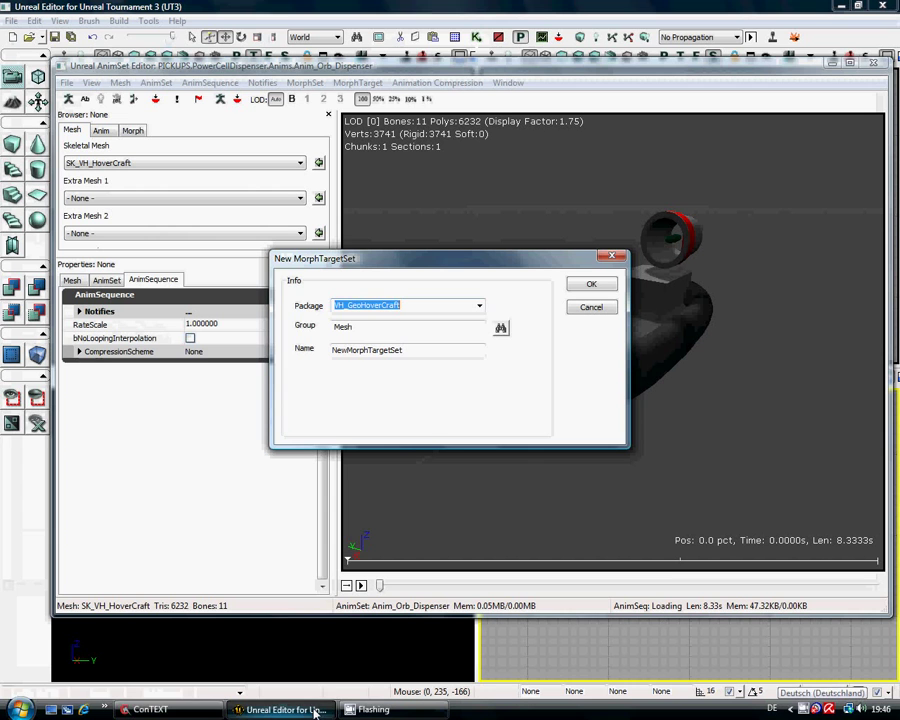
{"action": "left_click", "coordinate": [398, 350]}
{"action": "double_click", "coordinate": [358, 355]}
{"action": "right_click", "coordinate": [358, 354]}
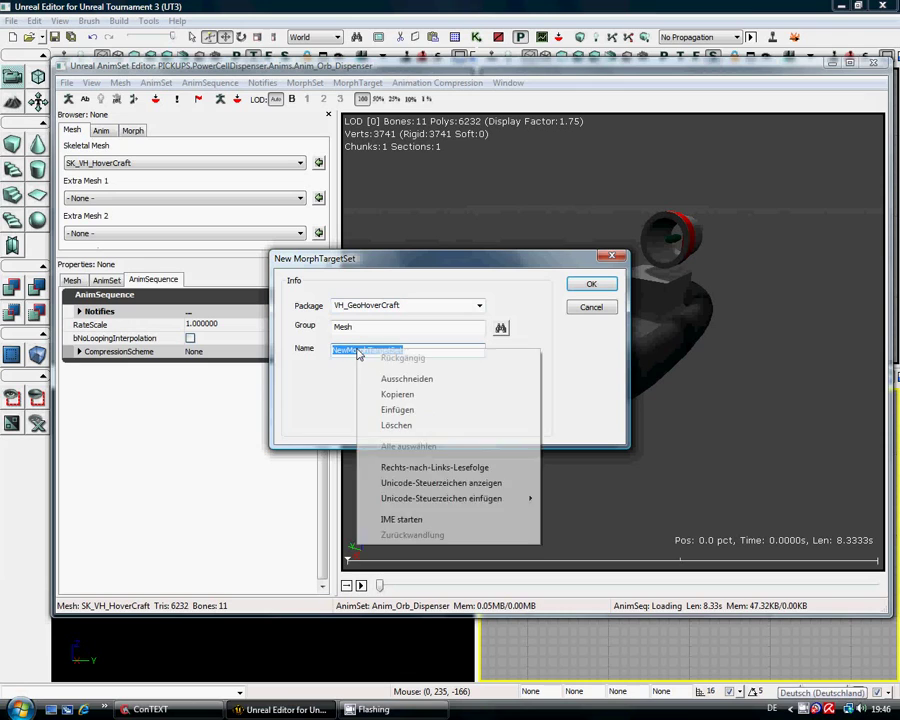
{"action": "left_click", "coordinate": [397, 412]}
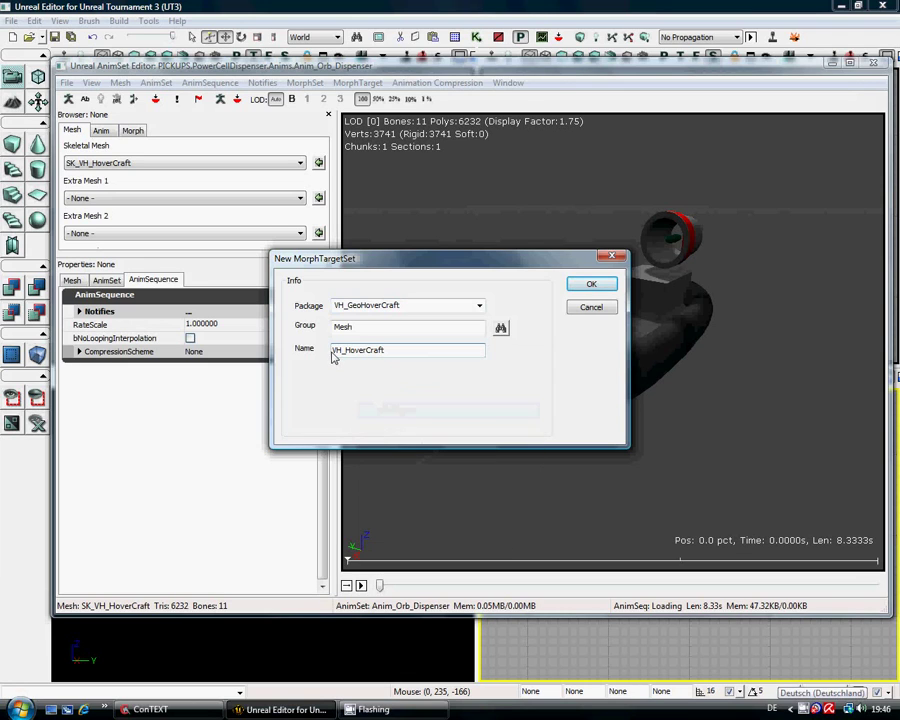
{"action": "left_click", "coordinate": [334, 352]}
{"action": "type", "text": "MTS"}
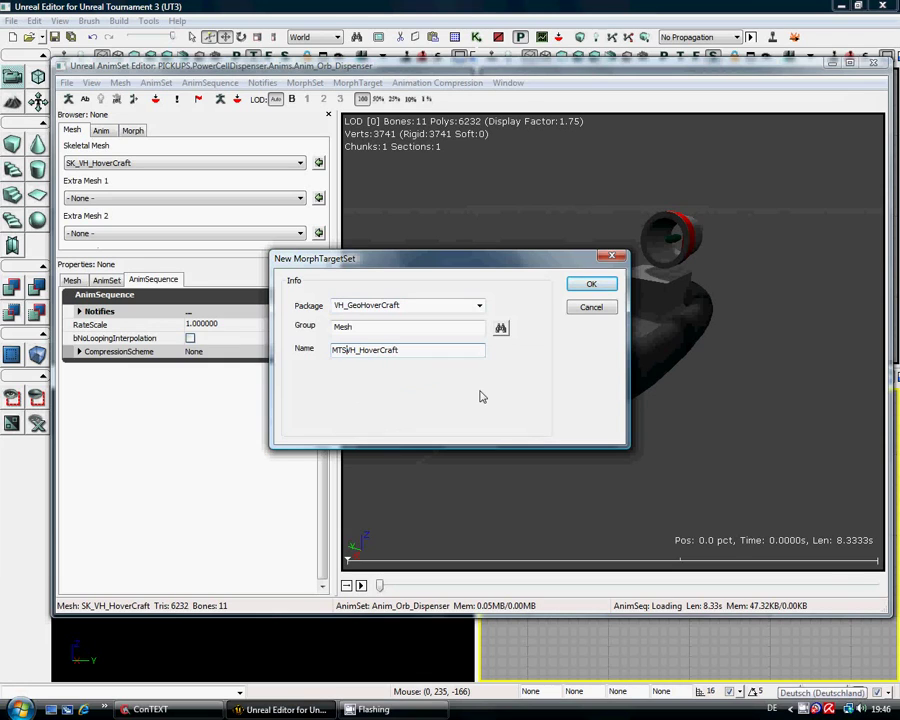
{"action": "type", "text": "_"}
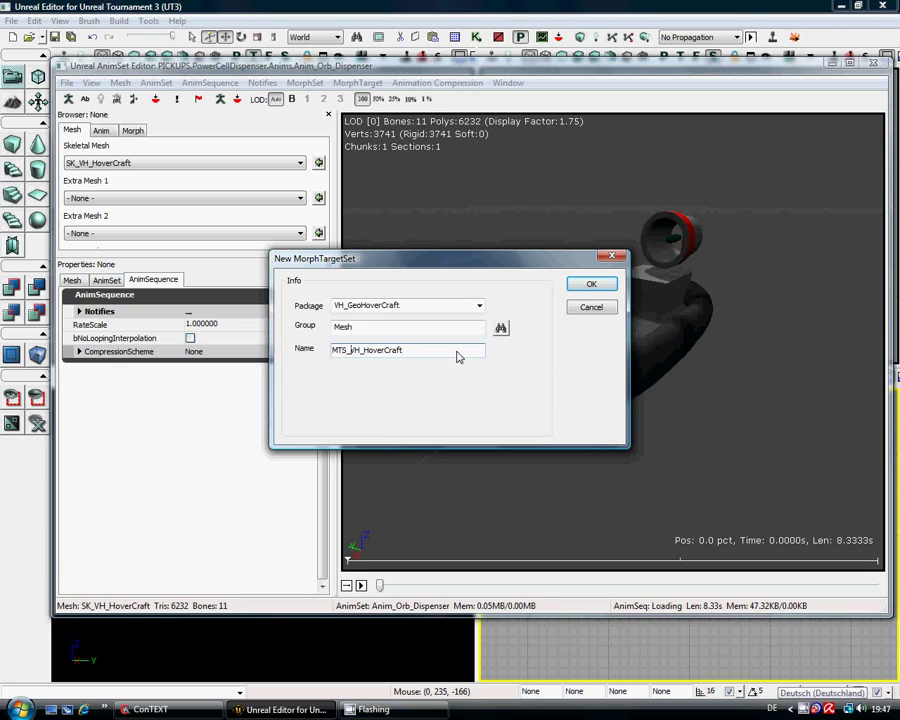
Copy the MorphTargetSet's full name and add it in ConTEXT as MTS_VH_HoverCraft on the line below PA_VH_HoverCraft
{"action": "left_click_drag", "start_coordinate": [420, 351], "coordinate": [331, 351]}
{"action": "right_click", "coordinate": [364, 354]}
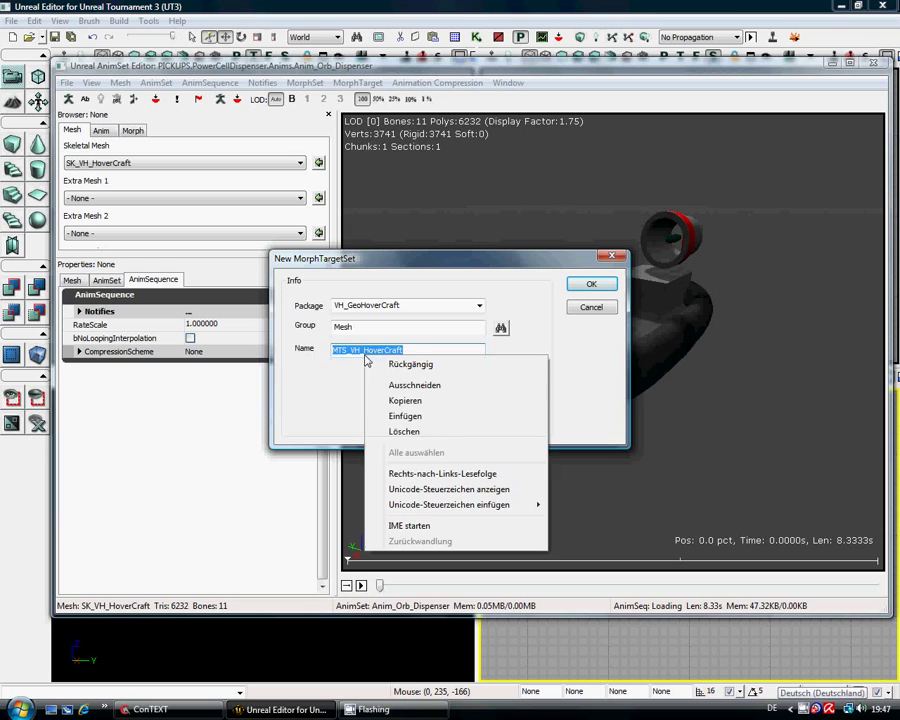
{"action": "left_click", "coordinate": [410, 400]}
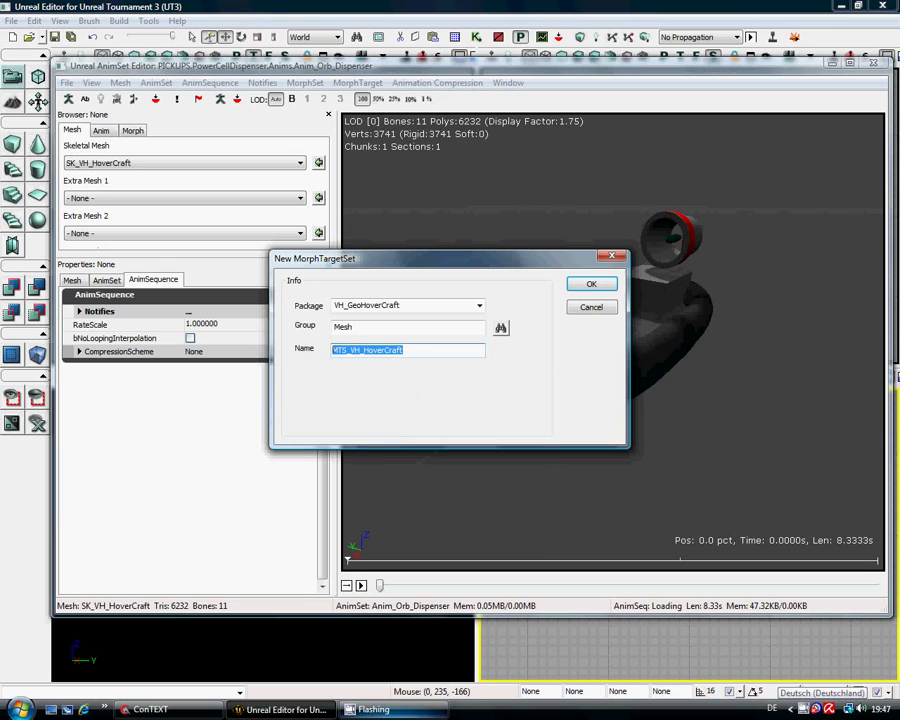
{"action": "key", "text": "alt+Tab"}
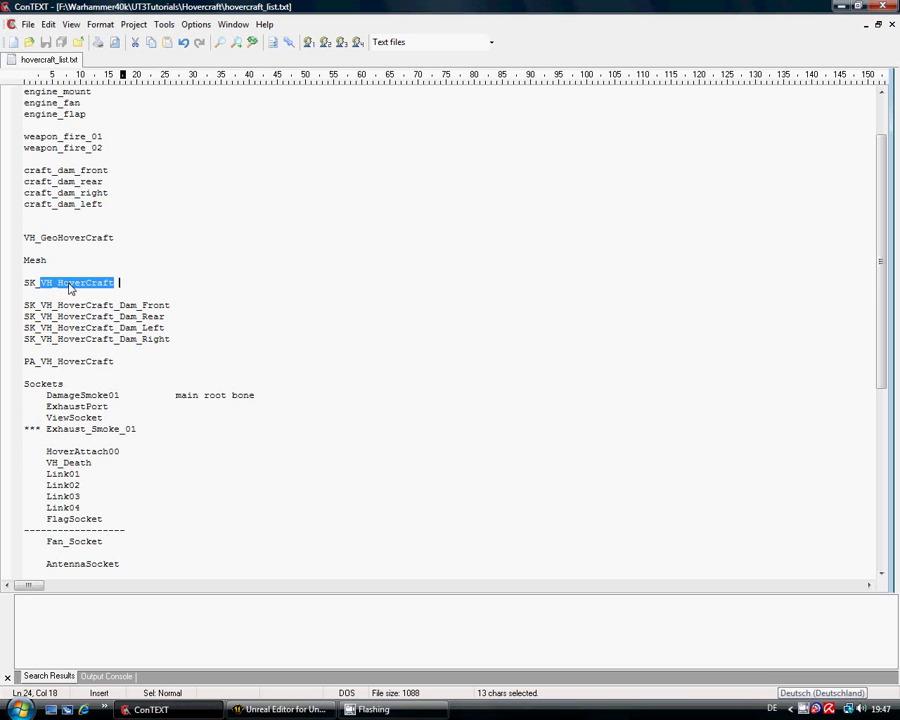
{"action": "left_click", "coordinate": [22, 369]}
{"action": "type", "text": "MTS_"}
{"action": "right_click", "coordinate": [23, 370]}
{"action": "left_click", "coordinate": [58, 423]}
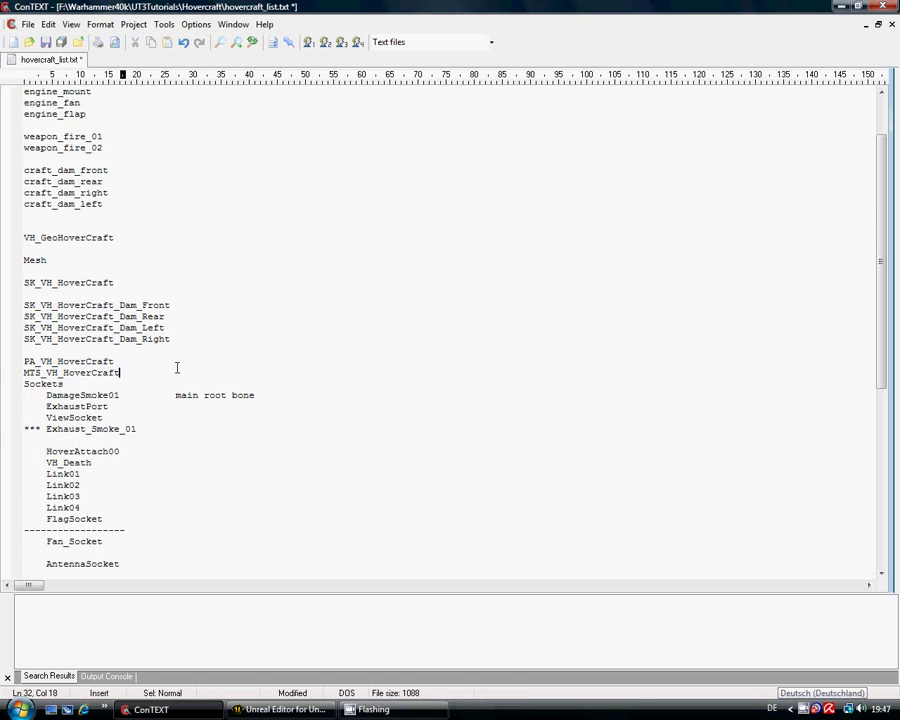
Insert three line breaks after the MTS_VH_HoverCraft entry and save hovercraft_list.txt
{"action": "key", "text": "Return"}
{"action": "key", "text": "Return"}
{"action": "key", "text": "Return"}
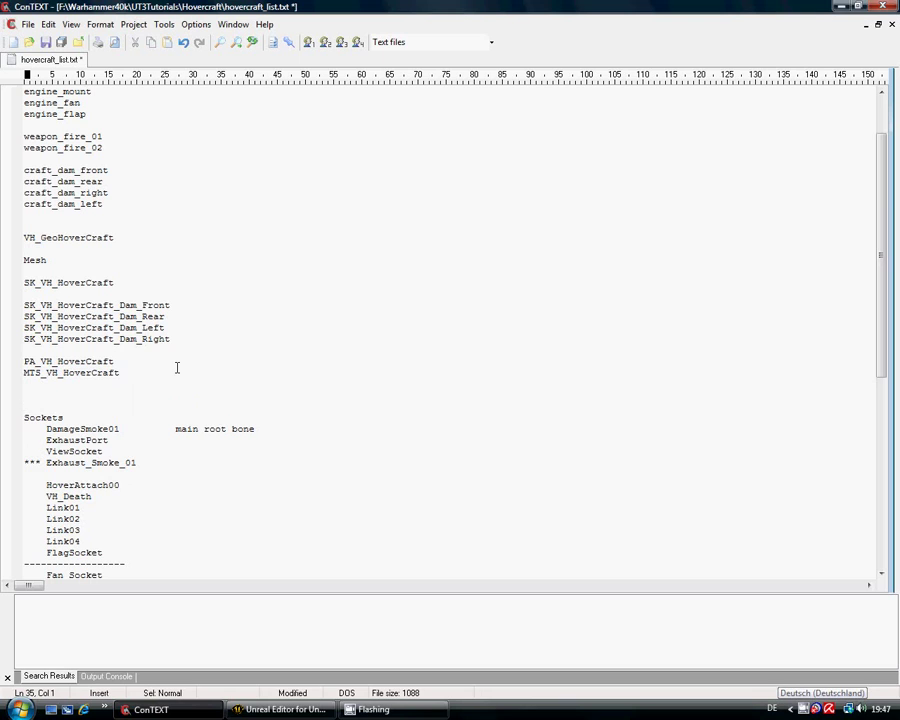
{"action": "left_click", "coordinate": [180, 372]}
{"action": "left_click", "coordinate": [45, 42]}
Return to Unreal Editor, create the MTS_VH_HoverCraft set in the Mesh group of VH_GeoHoverCraft, and close the AnimSet Editor
{"action": "left_click", "coordinate": [280, 709]}
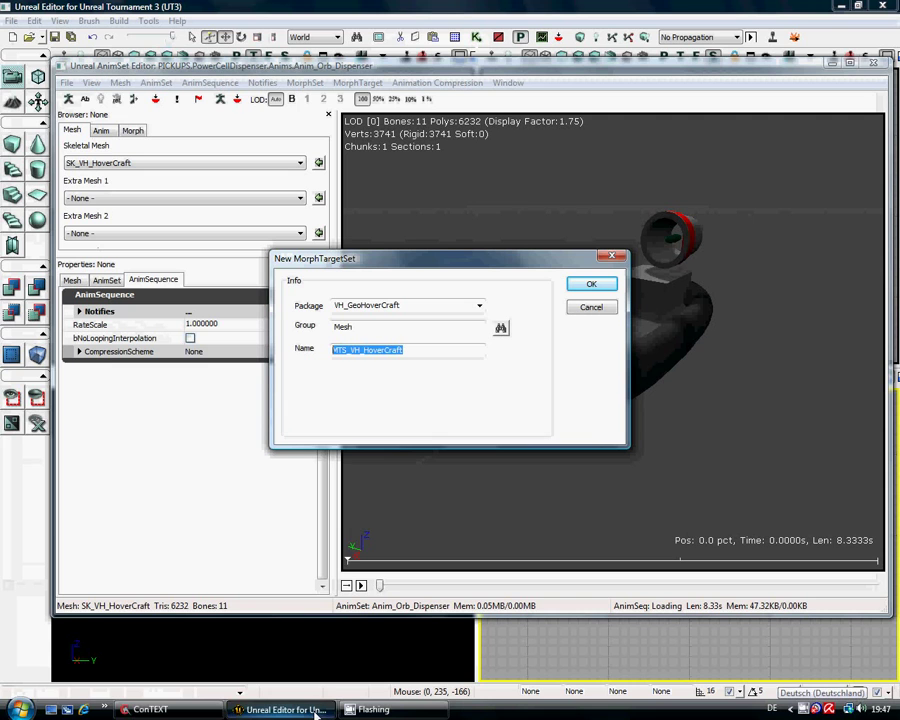
{"action": "left_click", "coordinate": [591, 284]}
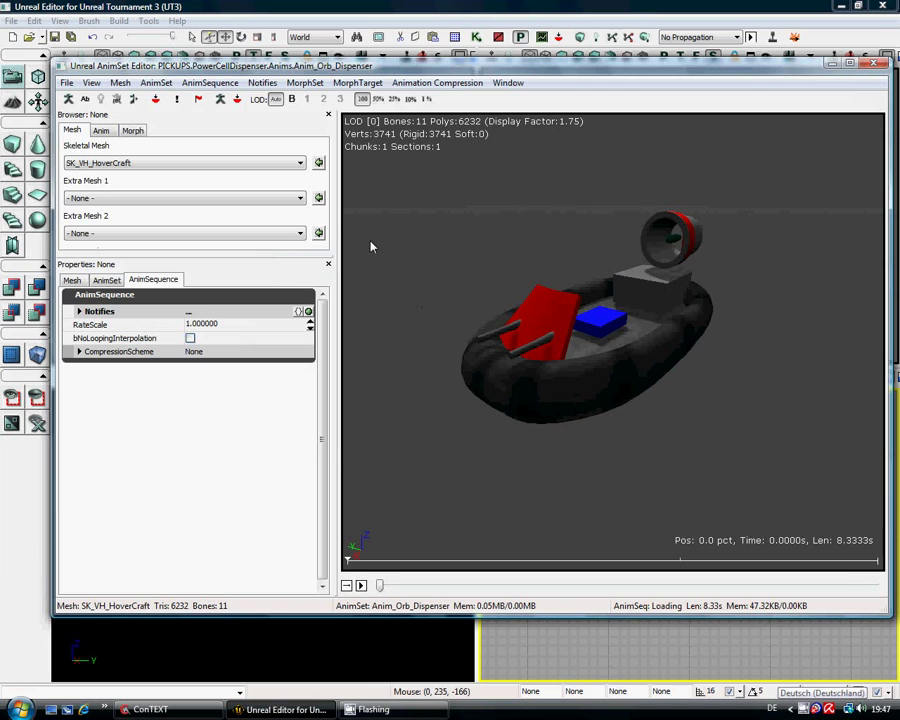
{"action": "left_click", "coordinate": [878, 66]}
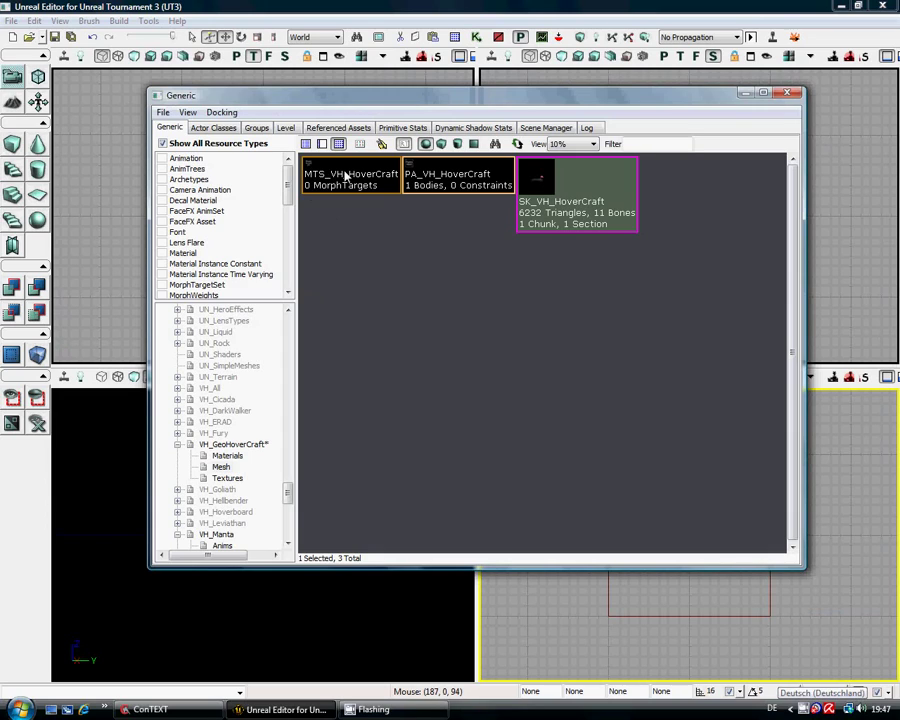
Open MTS_VH_HoverCraft from the Mesh group of the VH_GeoHoverCraft package and move its editor window down
{"action": "left_click", "coordinate": [240, 447]}
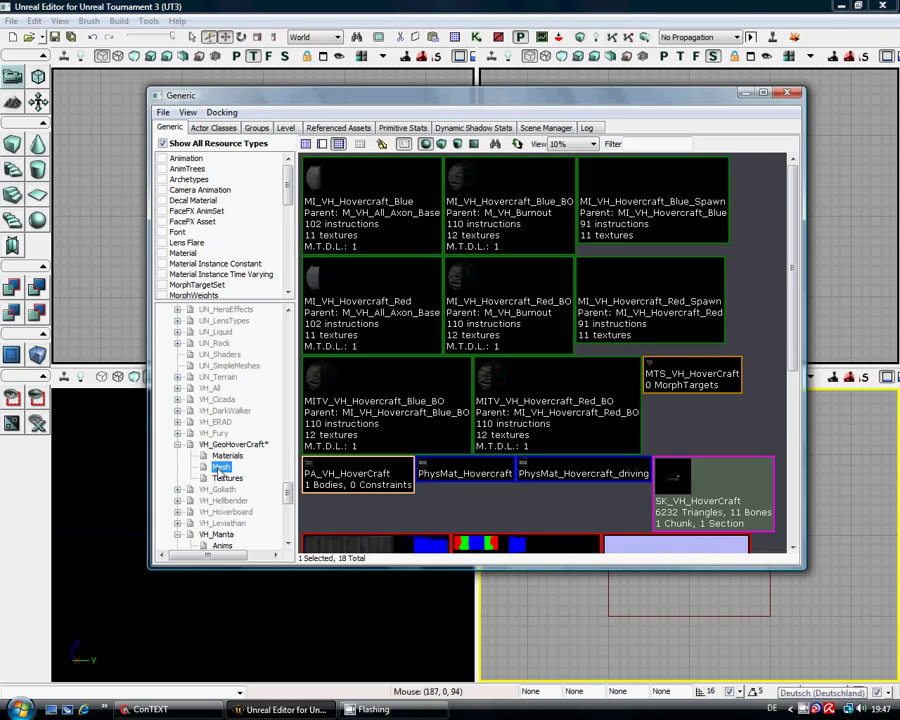
{"action": "left_click", "coordinate": [216, 467]}
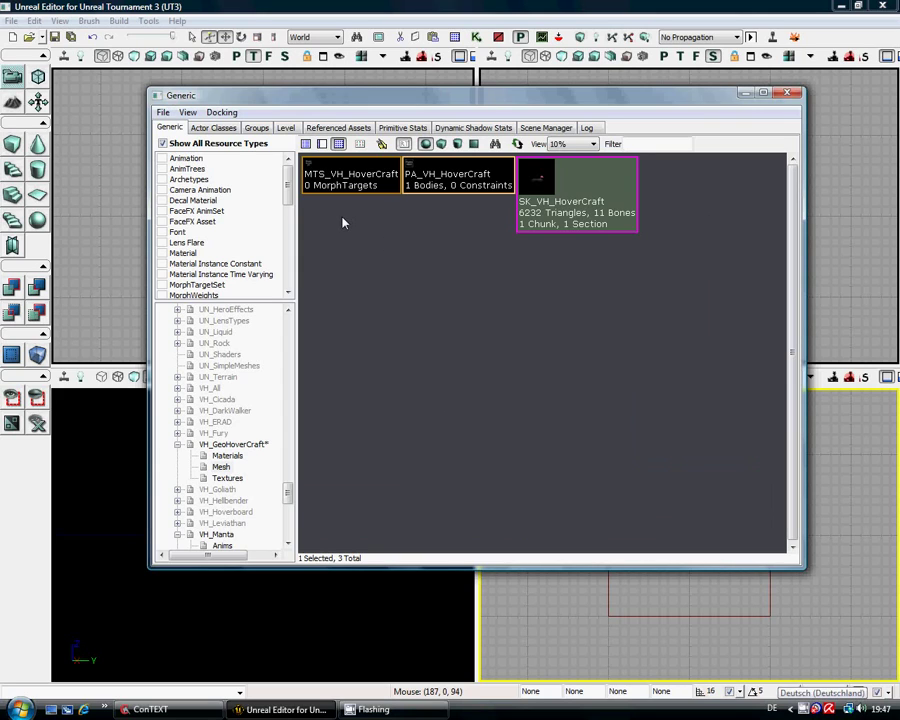
{"action": "double_click", "coordinate": [337, 182]}
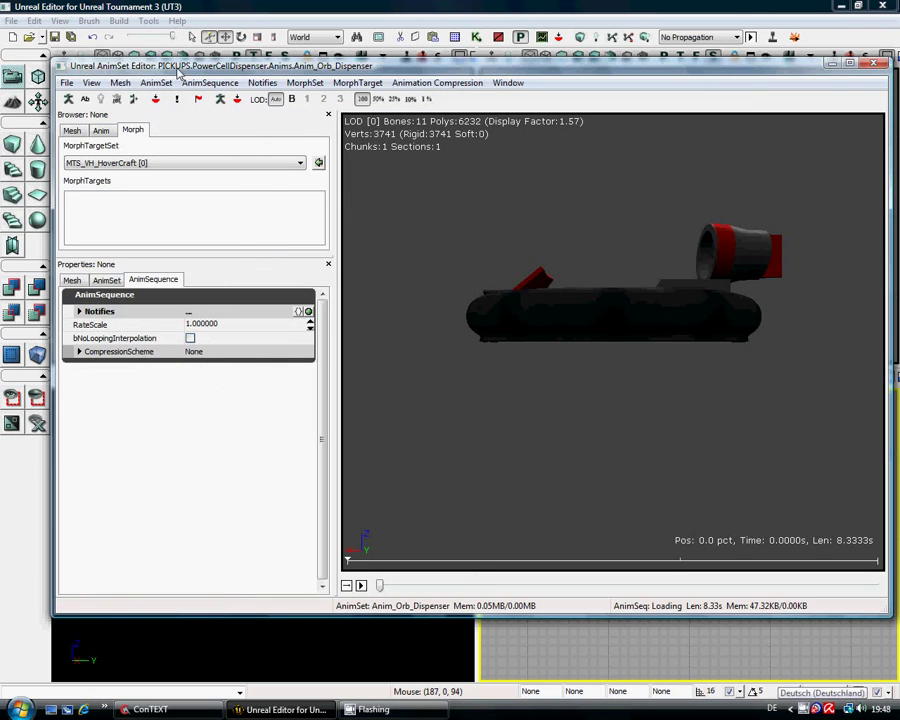
{"action": "left_click_drag", "start_coordinate": [575, 78], "coordinate": [581, 154]}
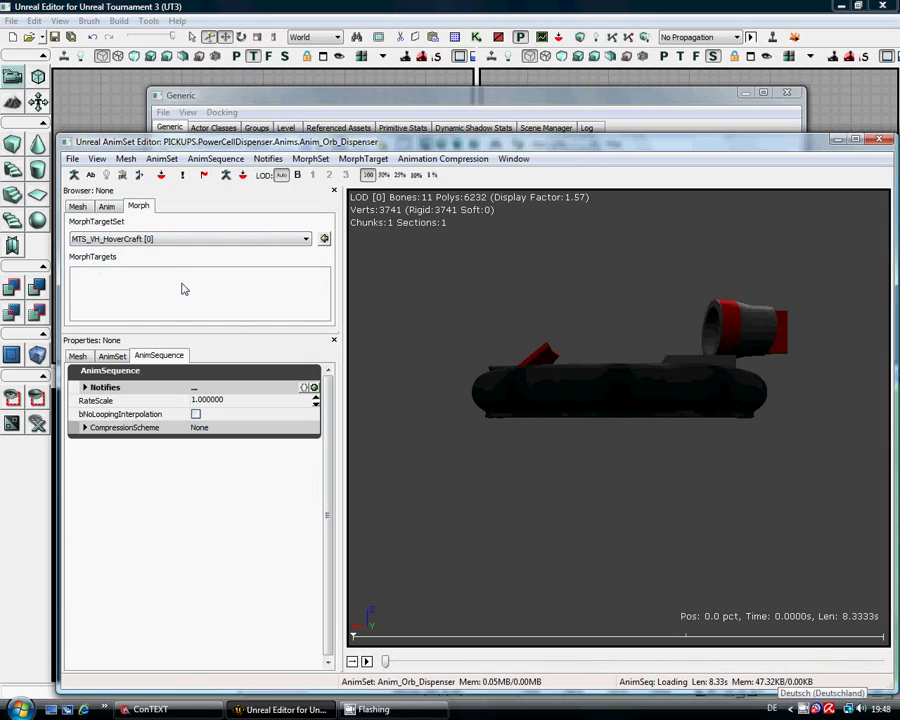
Import the SK_VH_HoverCraft_Dam_Front, Dam_Left, Dam_Rear and Dam_Right PSK files as morph targets, accepting their default names
{"action": "left_click", "coordinate": [73, 161]}
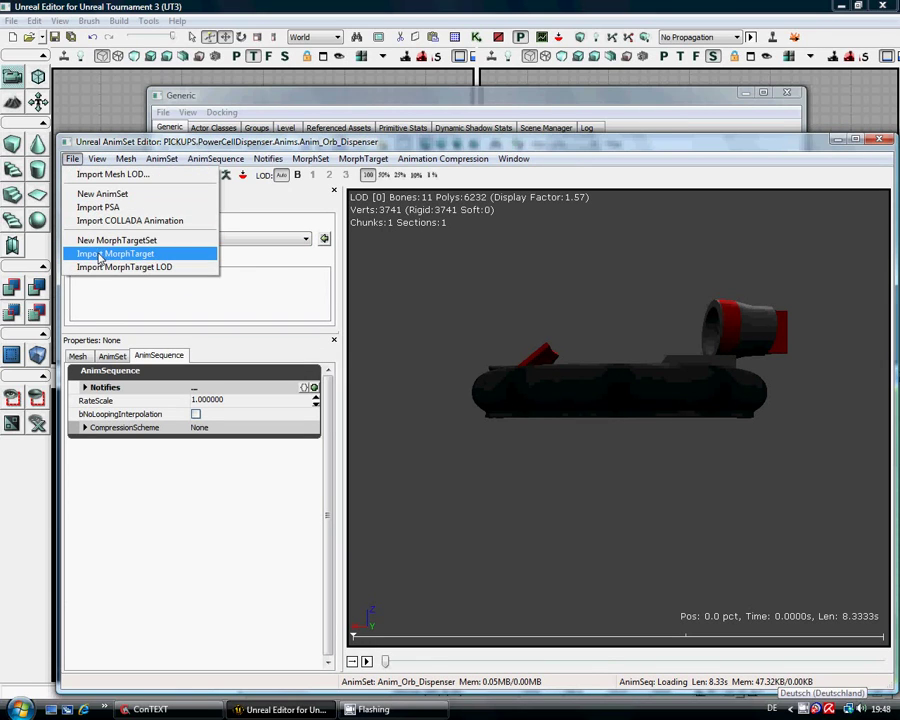
{"action": "left_click", "coordinate": [100, 256]}
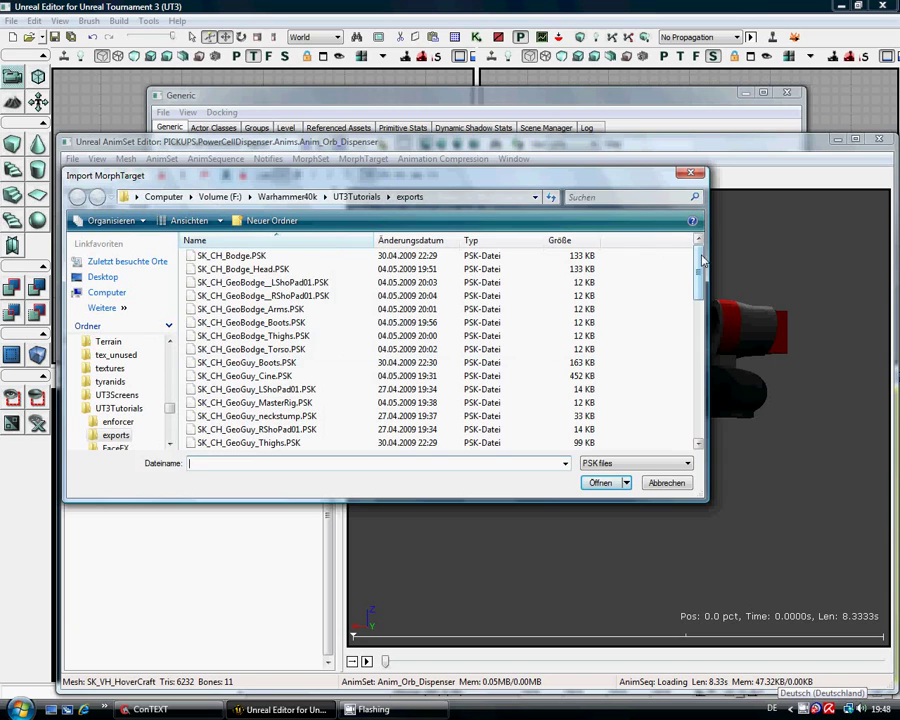
{"action": "left_click_drag", "start_coordinate": [700, 262], "coordinate": [697, 360]}
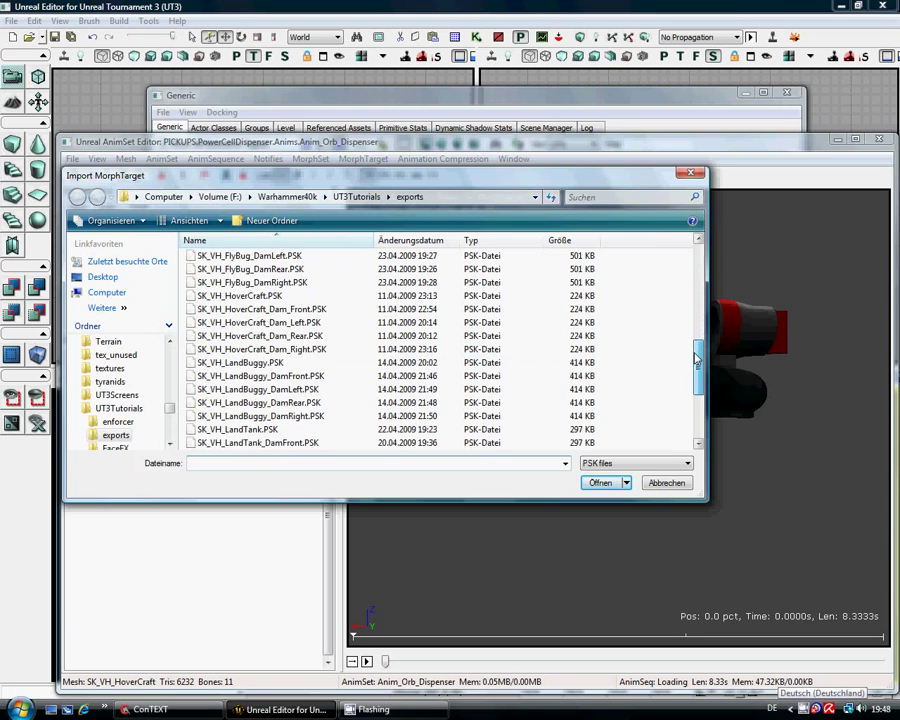
{"action": "left_click", "coordinate": [297, 312]}
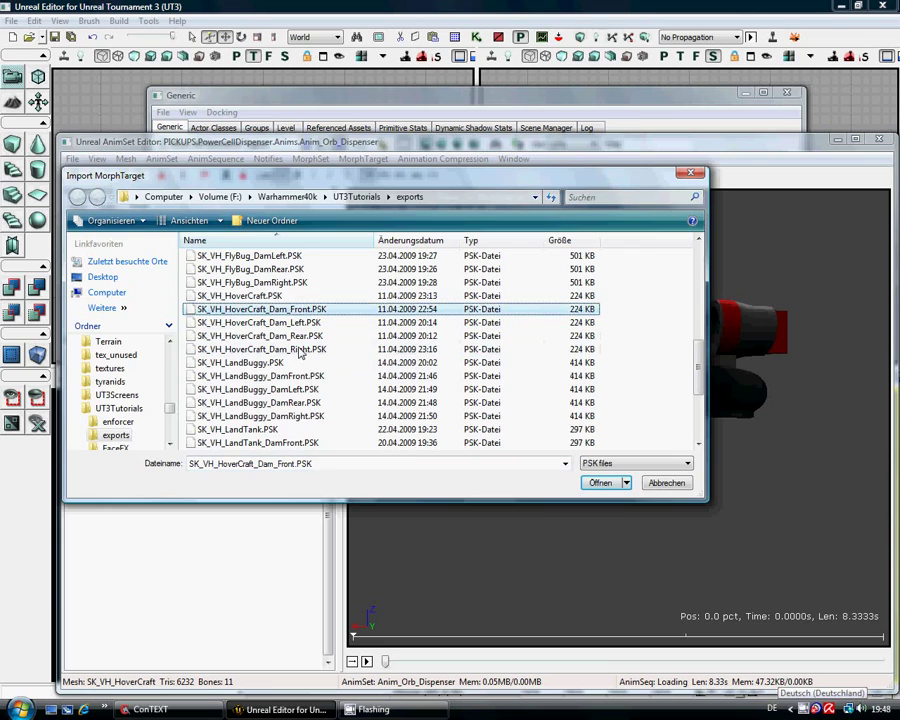
{"action": "left_click", "coordinate": [318, 349], "text": "shift"}
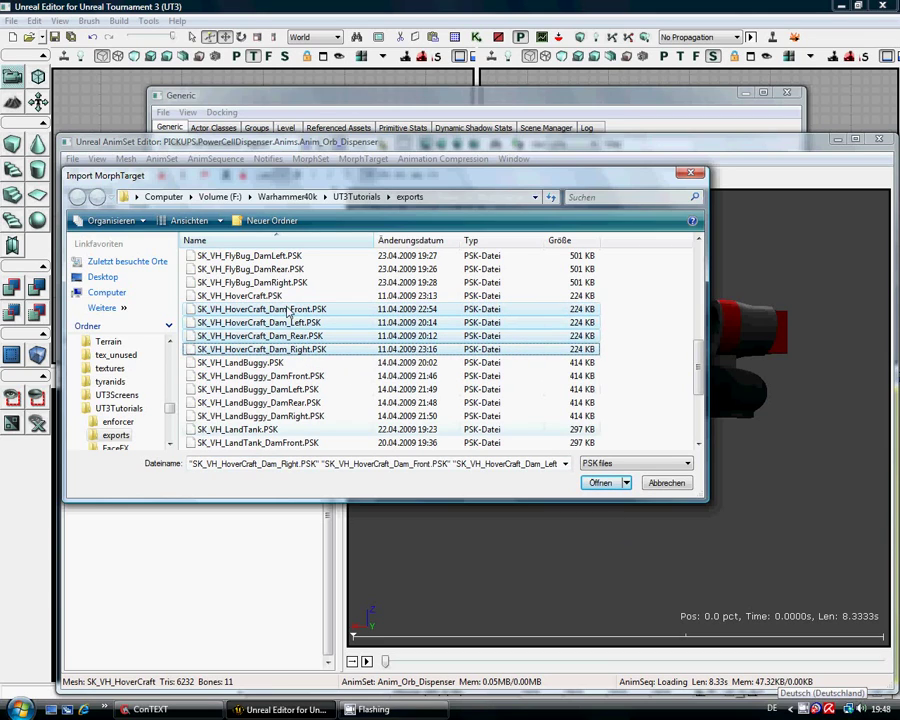
{"action": "left_click", "coordinate": [597, 484]}
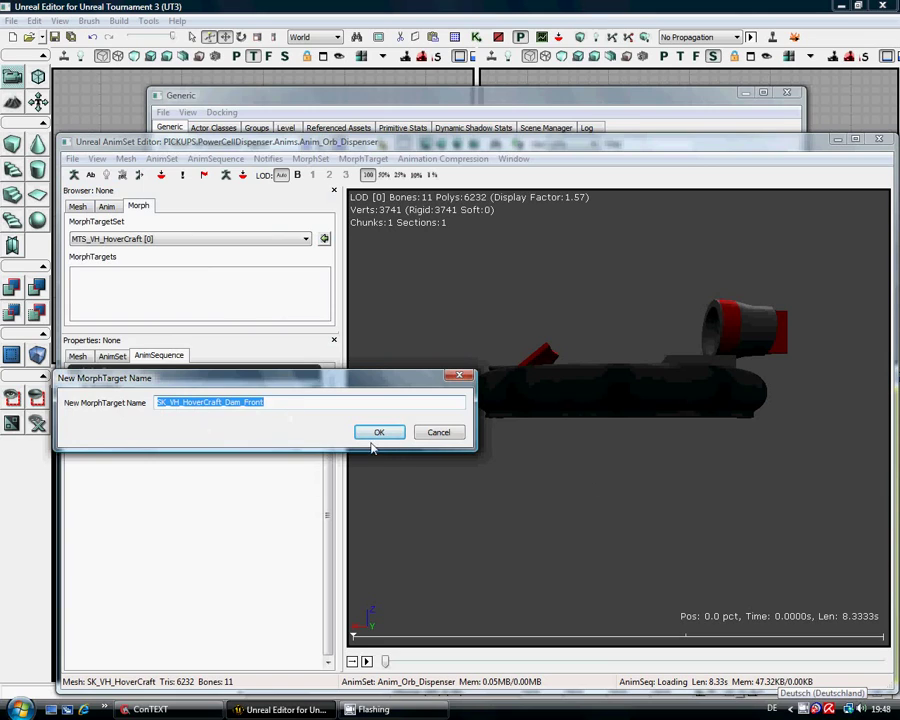
{"action": "left_click", "coordinate": [384, 433]}
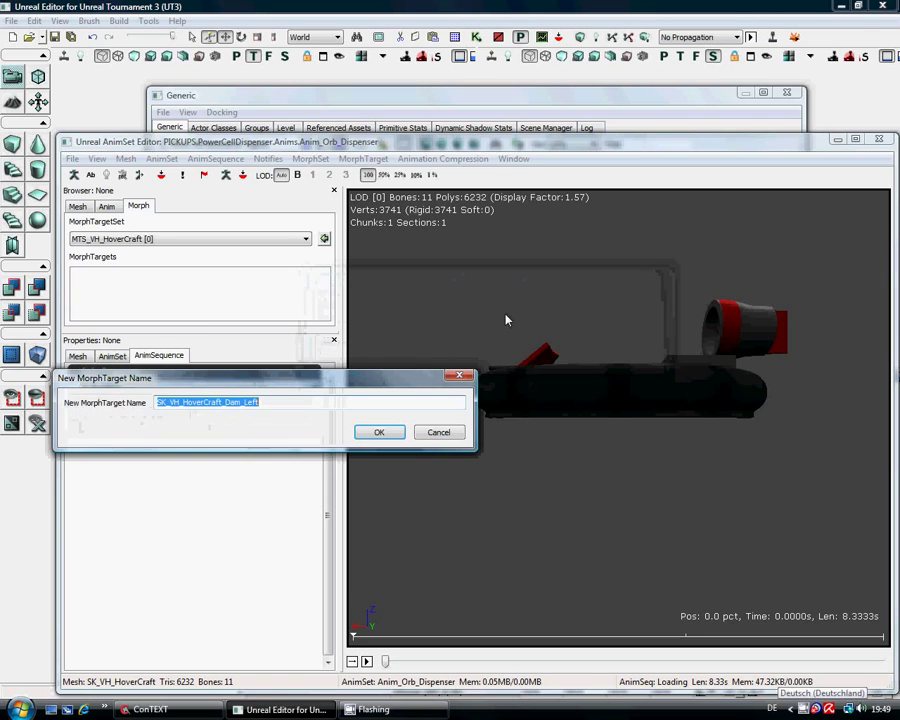
{"action": "left_click", "coordinate": [376, 434]}
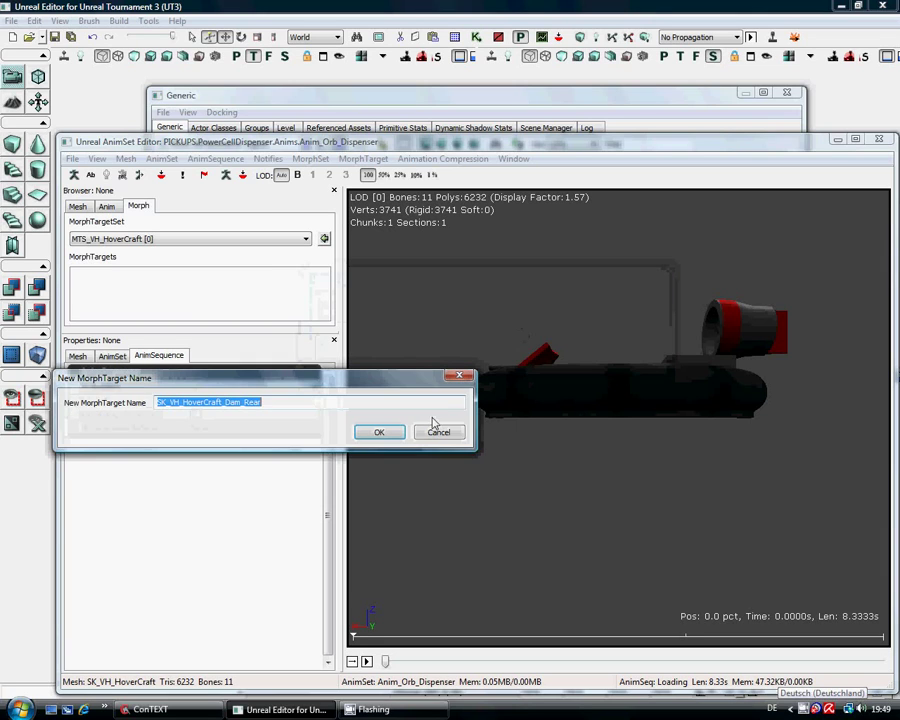
{"action": "left_click", "coordinate": [386, 432]}
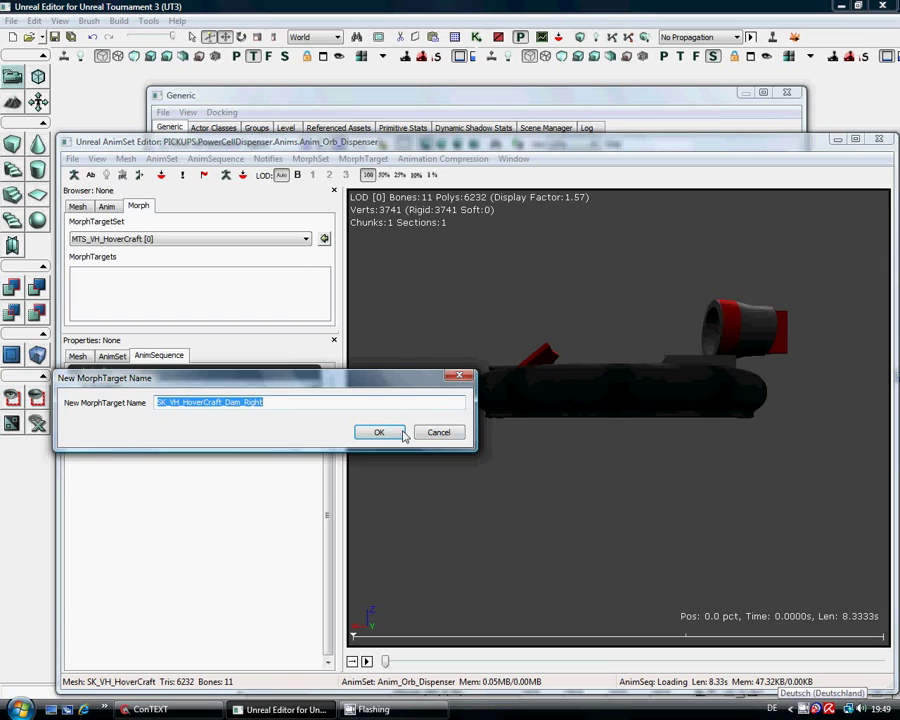
{"action": "left_click", "coordinate": [404, 434]}
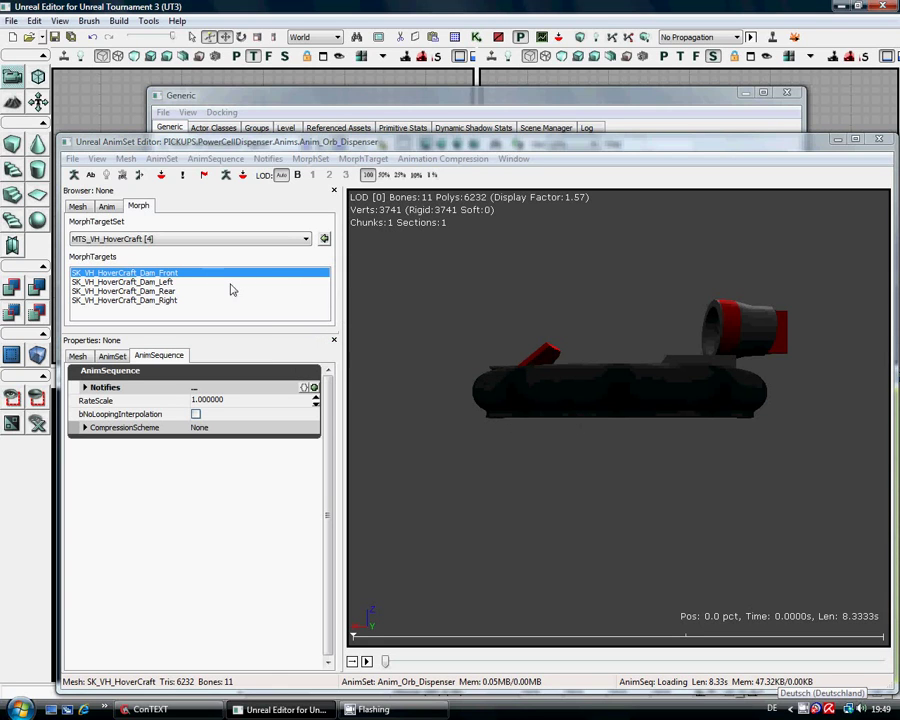
Examine the front, left, rear and right damage morph targets on the hovercraft from several angles, and close the AnimSet Editor
{"action": "left_click_drag", "start_coordinate": [542, 420], "coordinate": [770, 500]}
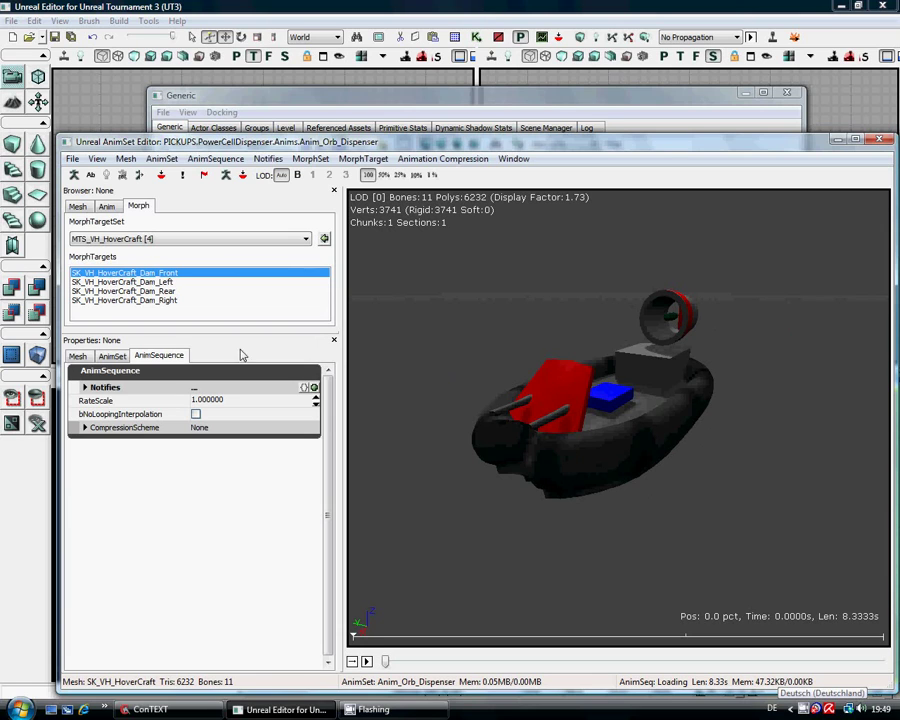
{"action": "left_click", "coordinate": [125, 282]}
{"action": "left_click_drag", "start_coordinate": [617, 459], "coordinate": [880, 505]}
{"action": "left_click", "coordinate": [147, 291]}
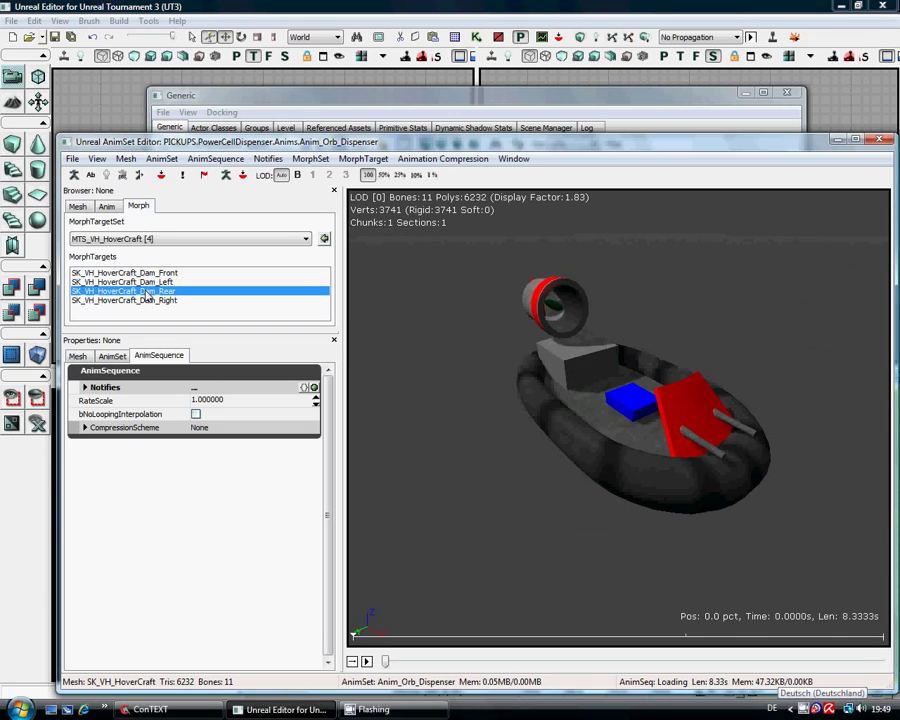
{"action": "left_click_drag", "start_coordinate": [531, 446], "coordinate": [420, 420]}
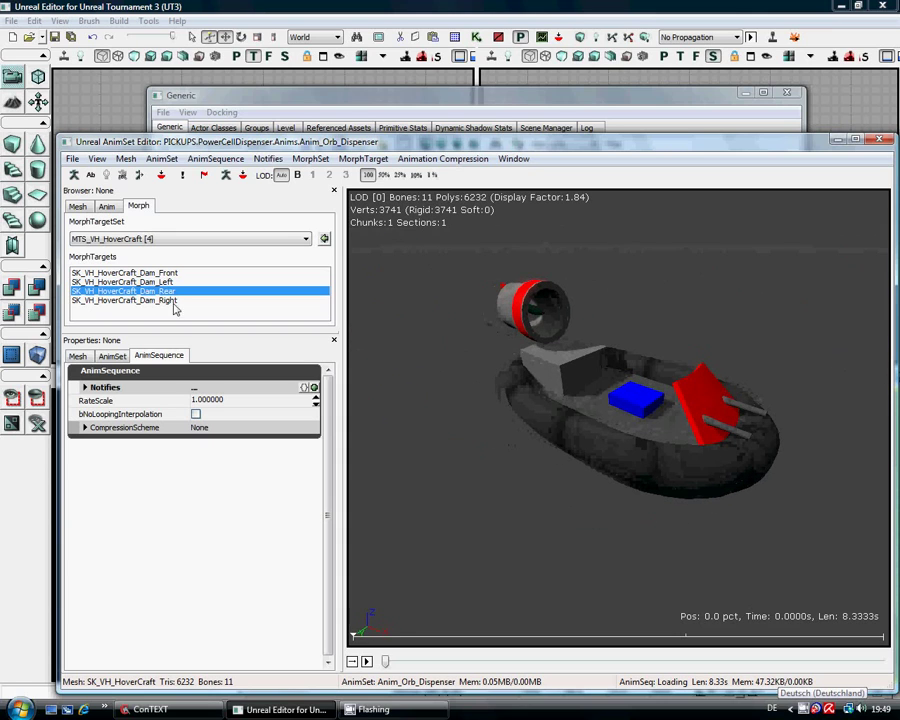
{"action": "left_click", "coordinate": [172, 302]}
{"action": "left_click_drag", "start_coordinate": [621, 467], "coordinate": [317, 287]}
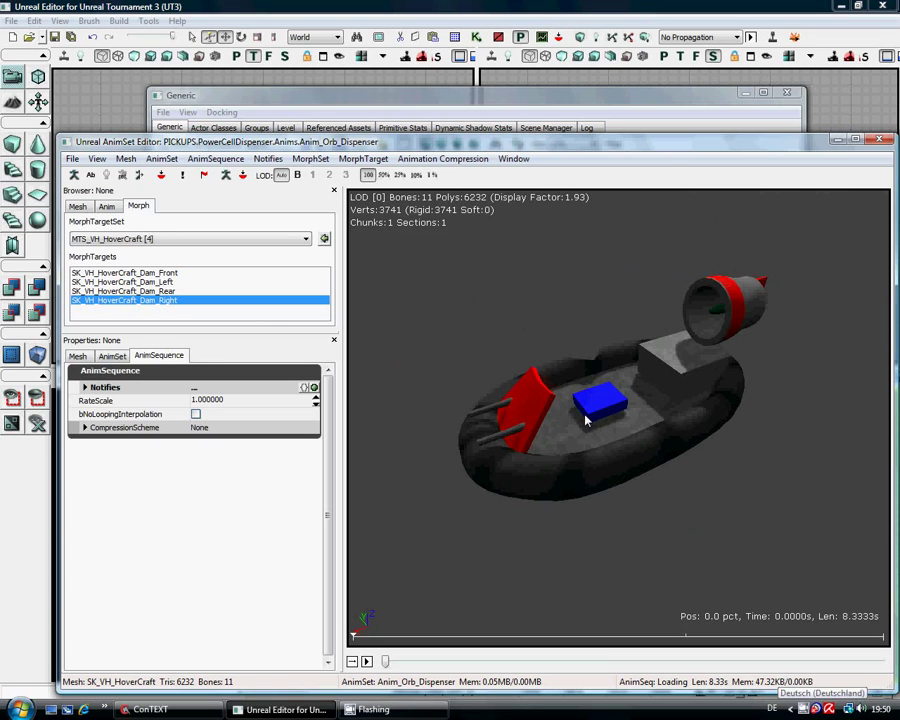
{"action": "left_click_drag", "start_coordinate": [572, 426], "coordinate": [402, 320]}
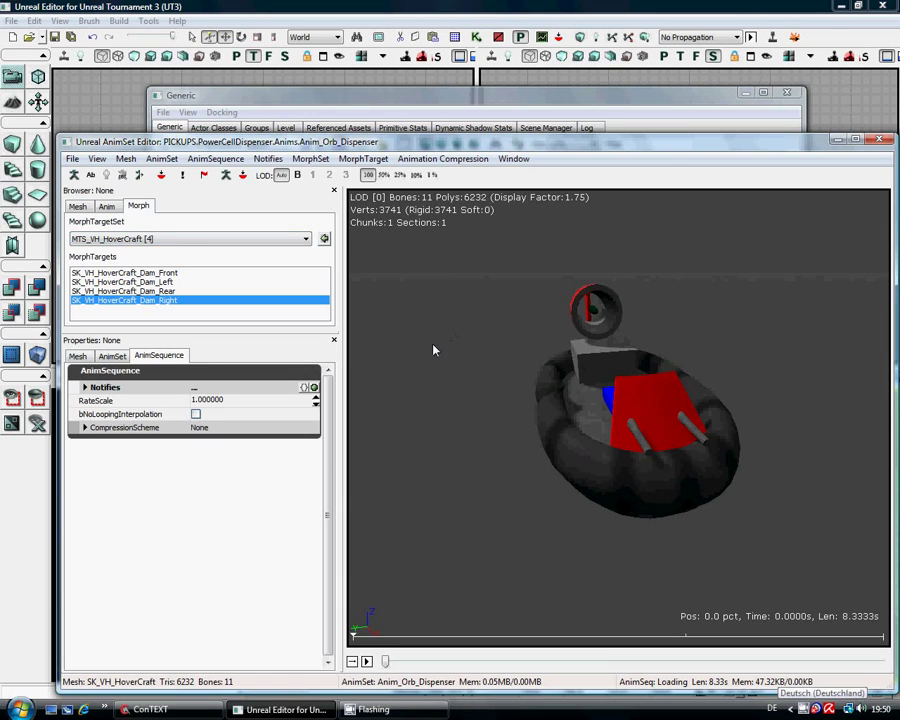
{"action": "left_click", "coordinate": [77, 356]}
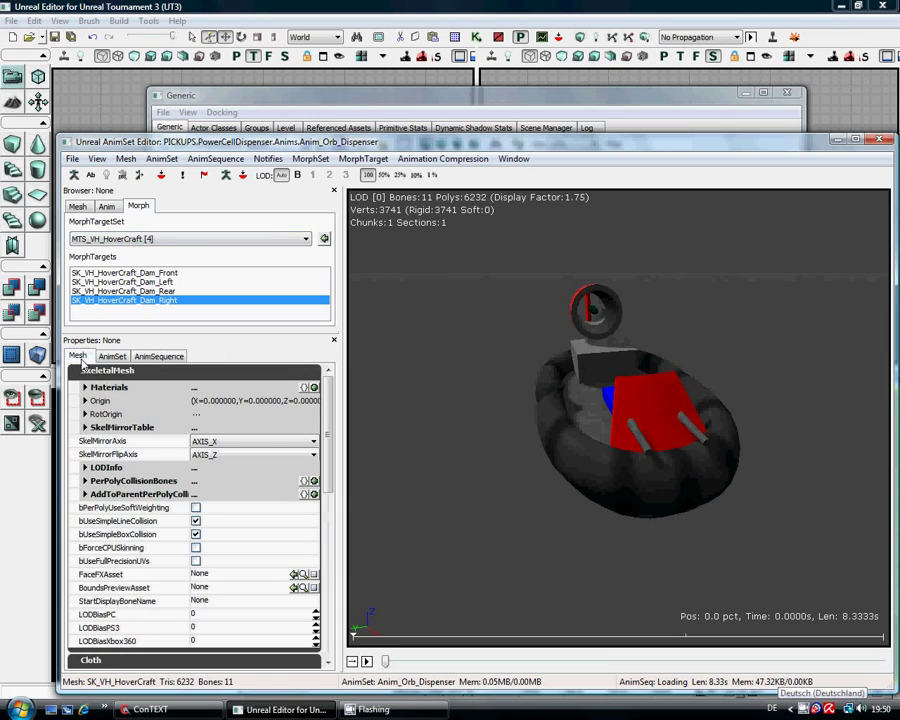
{"action": "left_click", "coordinate": [879, 140]}
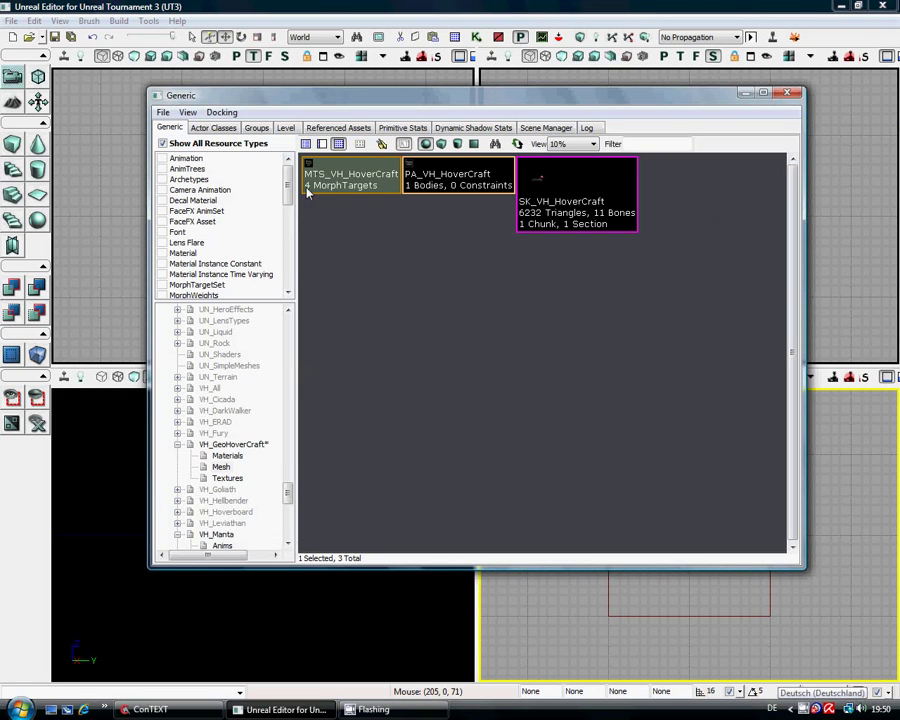